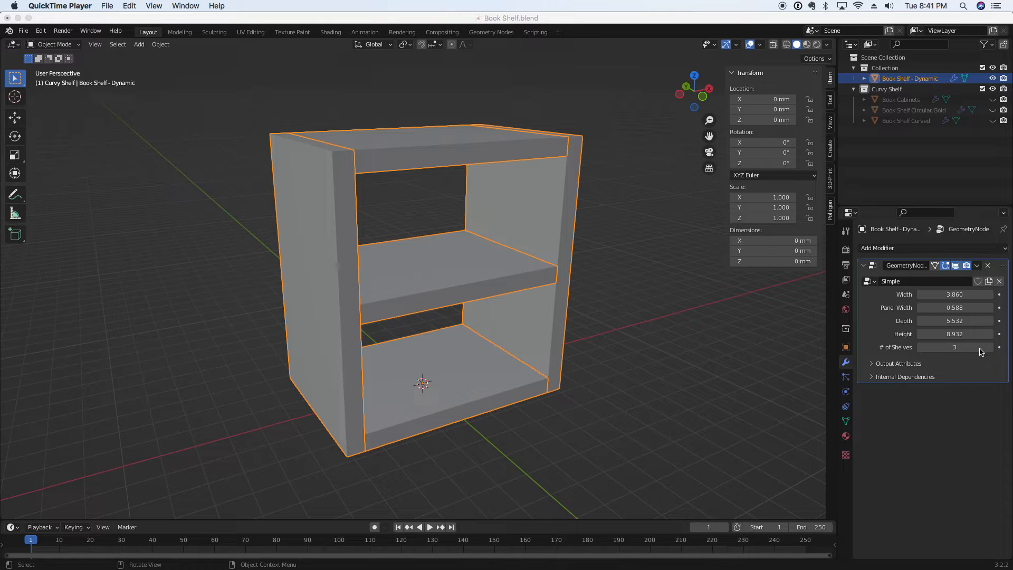
Set the dynamic book shelf to 4 shelves, width 3.780, panel width 0.642, depth 5.345 and height 9.376
left_click(980, 352)
left_click(985, 348)
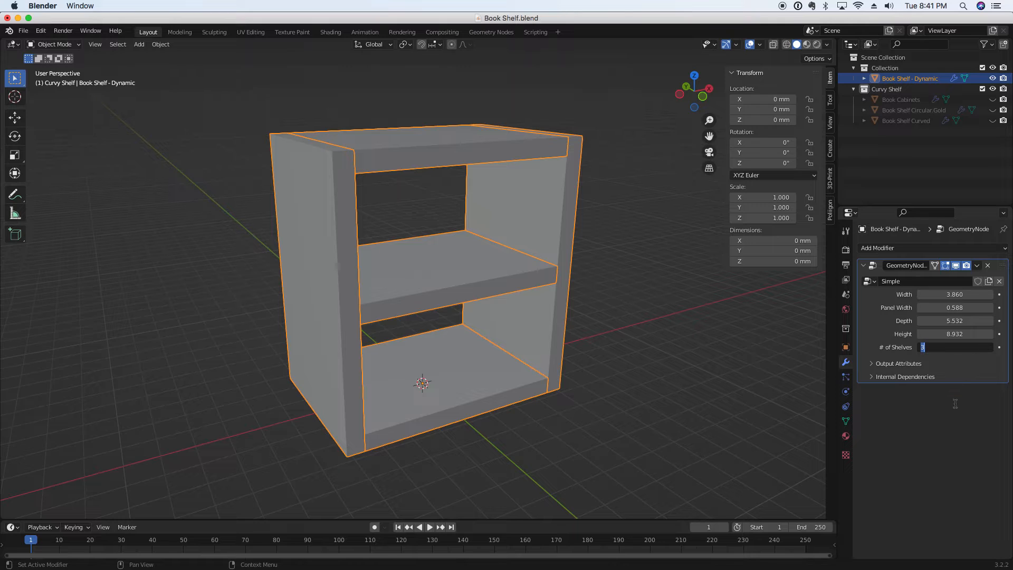
left_click(956, 403)
left_click(992, 350)
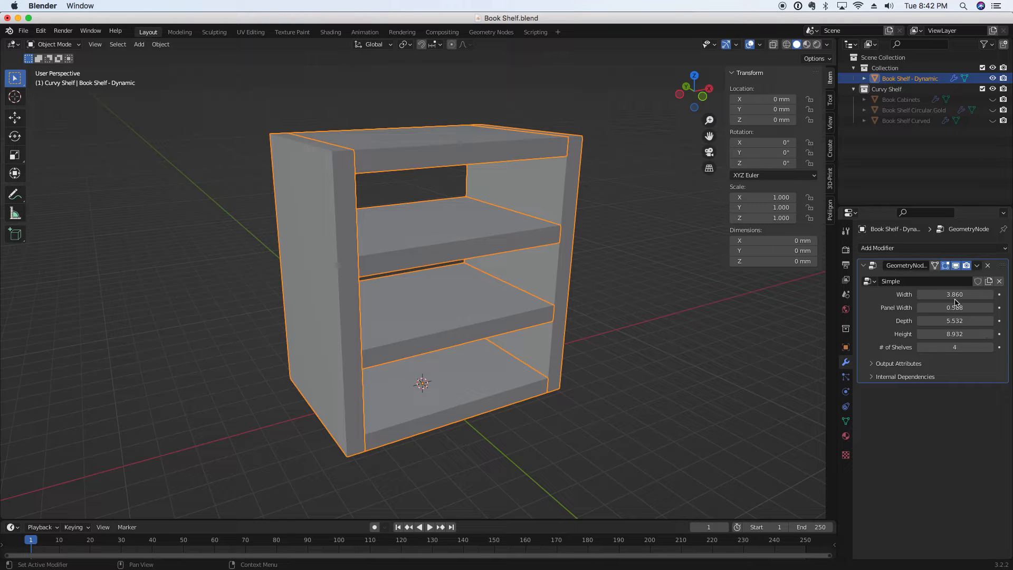
left_click_drag(955, 296, 961, 334)
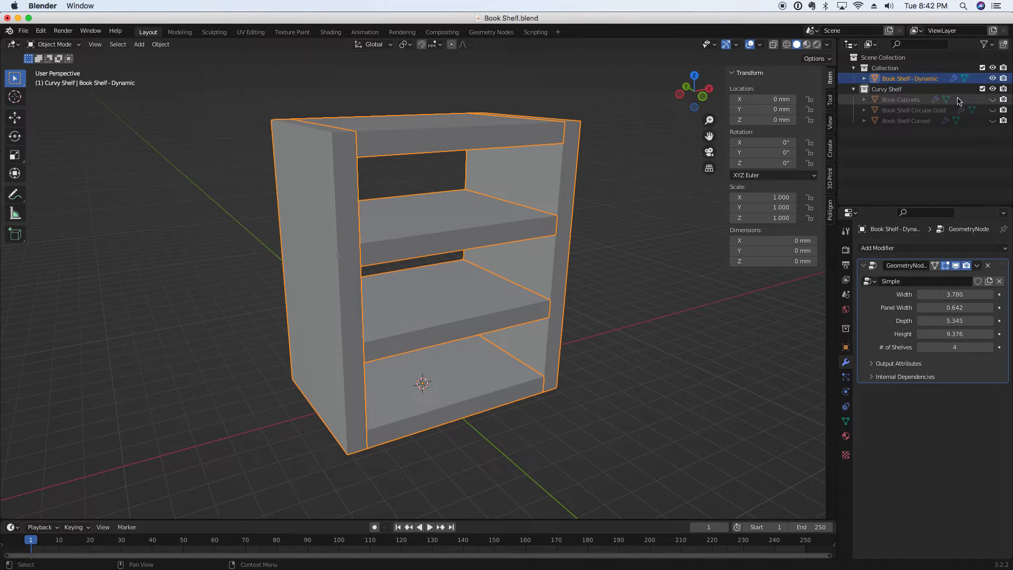
Display Book Cabinets in place of the dynamic book shelf and reduce its cabinet count to 2
left_click(992, 79)
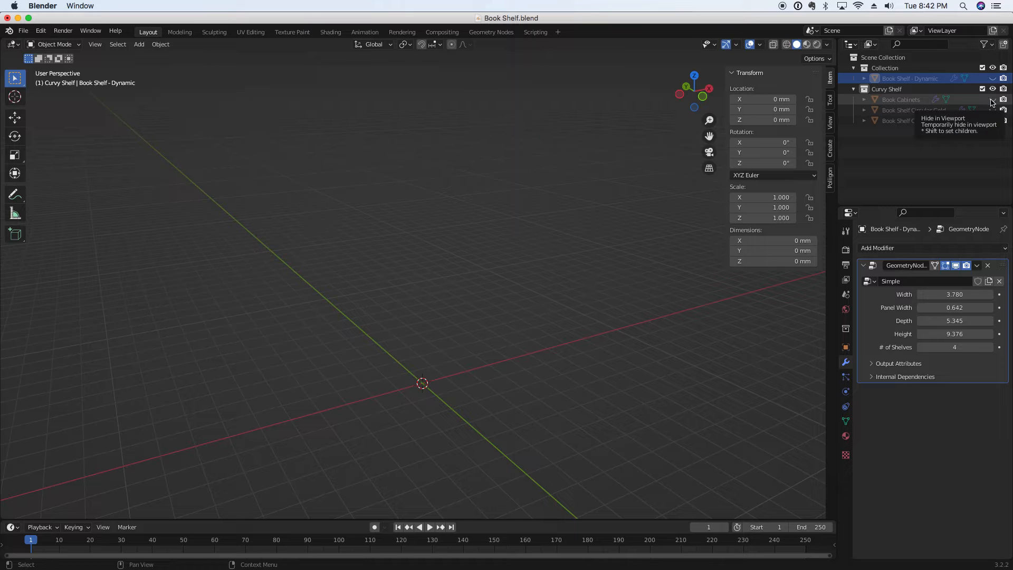
left_click(993, 100)
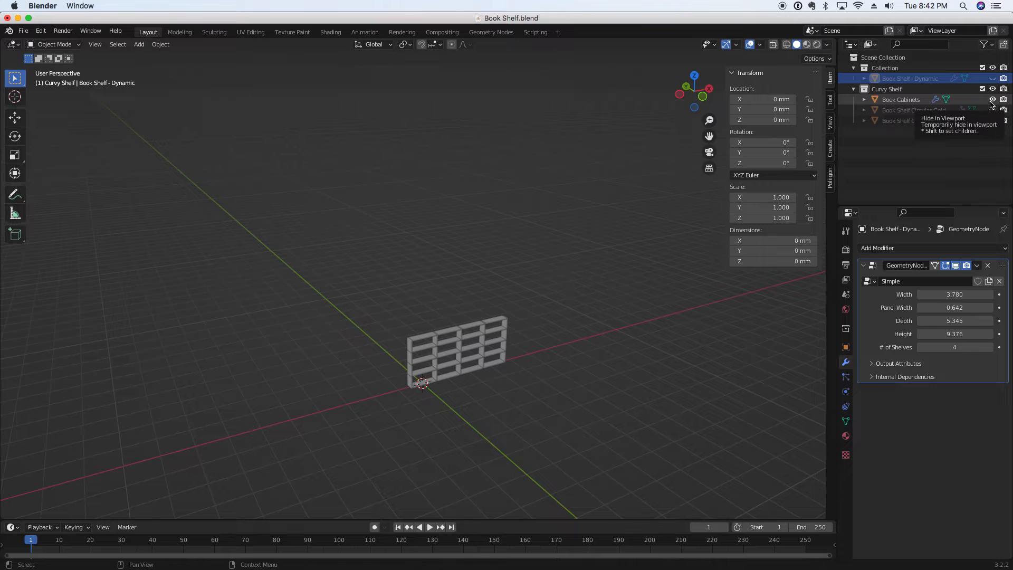
scroll(628, 276, "up", 5)
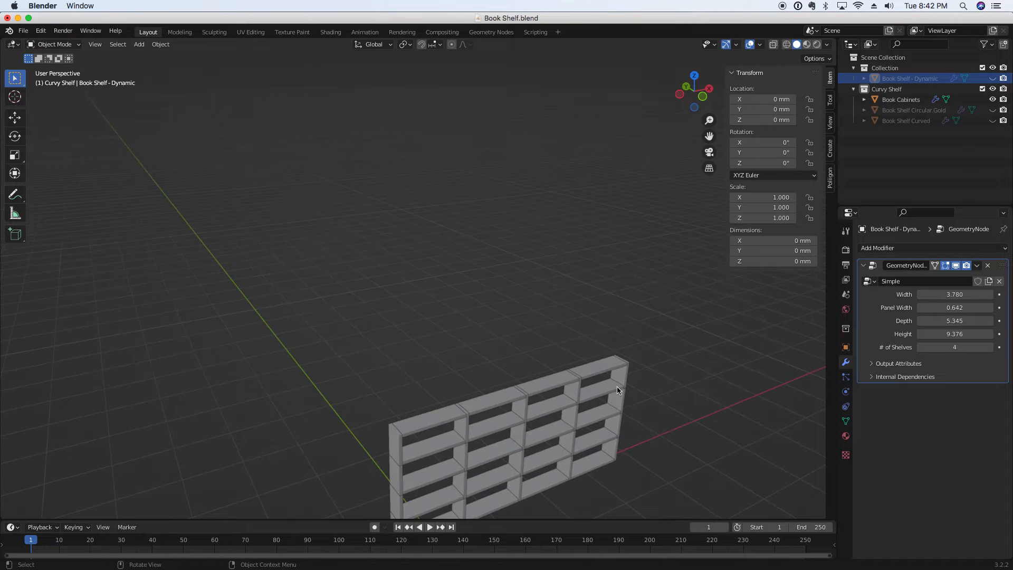
middle_click_drag(616, 387, 560, 231, "shift")
scroll(559, 240, "up", 4)
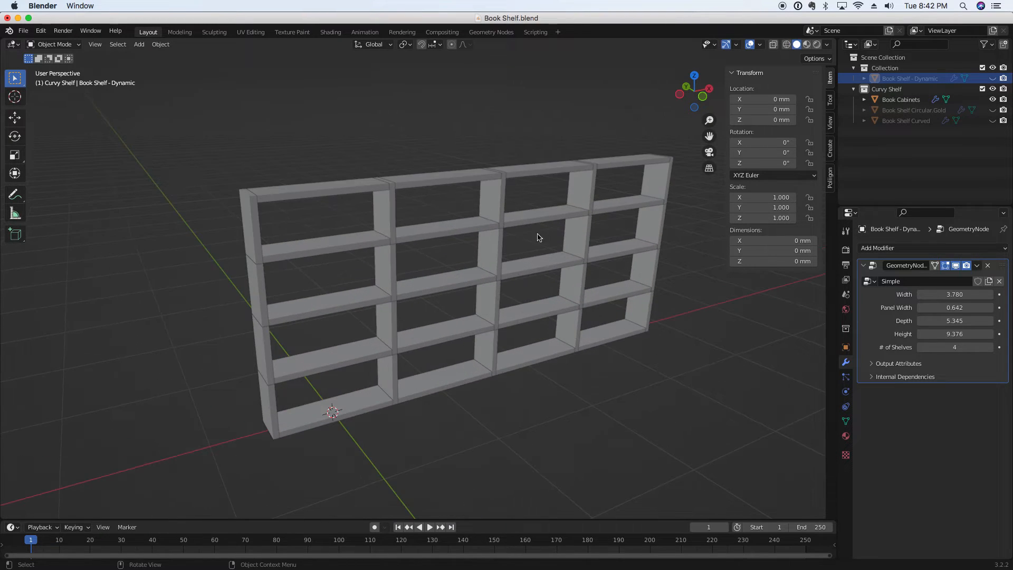
left_click(505, 233)
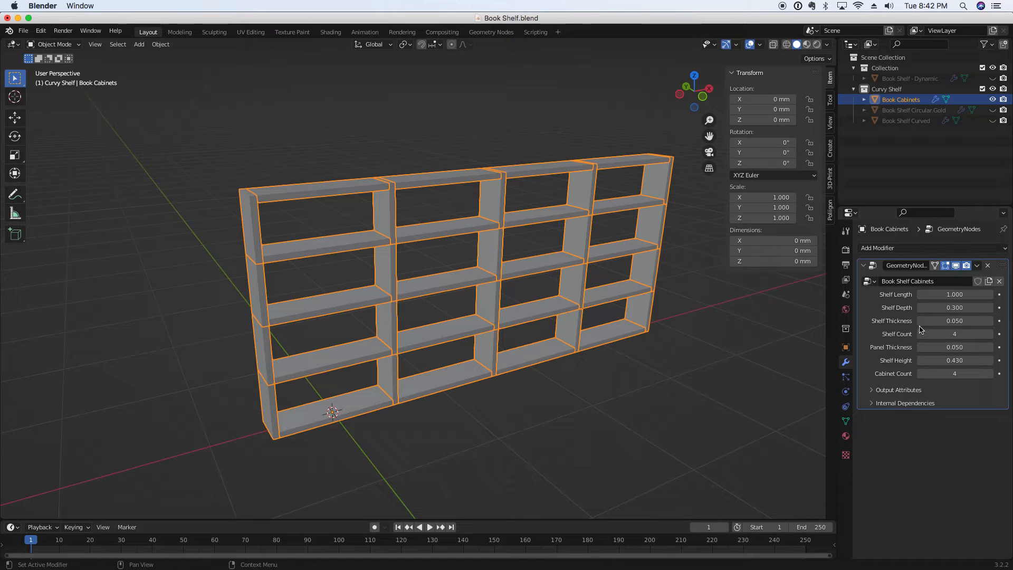
left_click(921, 373)
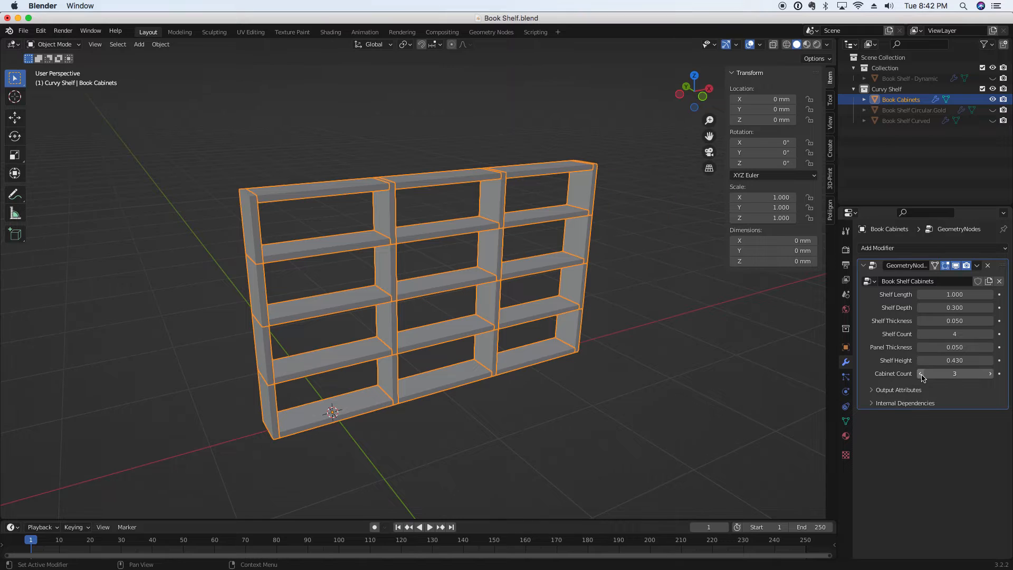
left_click(922, 374)
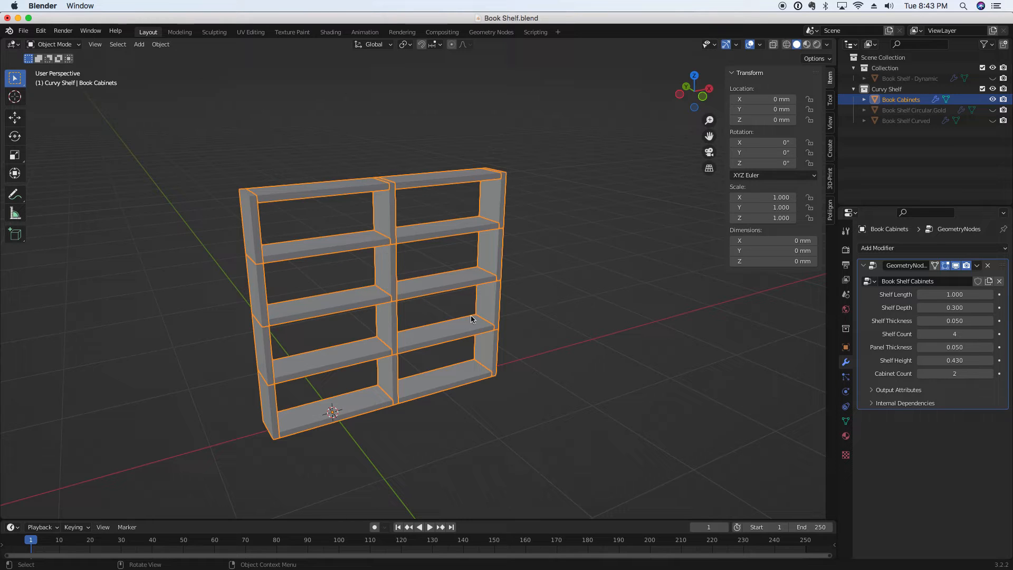
Try shelf counts of 5, 3 and 2 on the book cabinets and return the count to 4
left_click(989, 337)
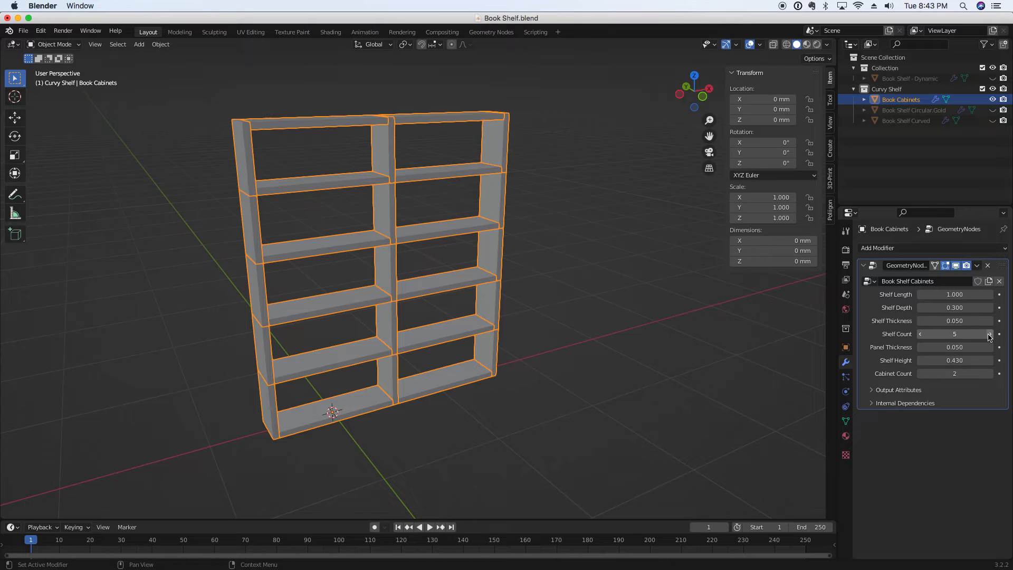
left_click(921, 334)
left_click(921, 334)
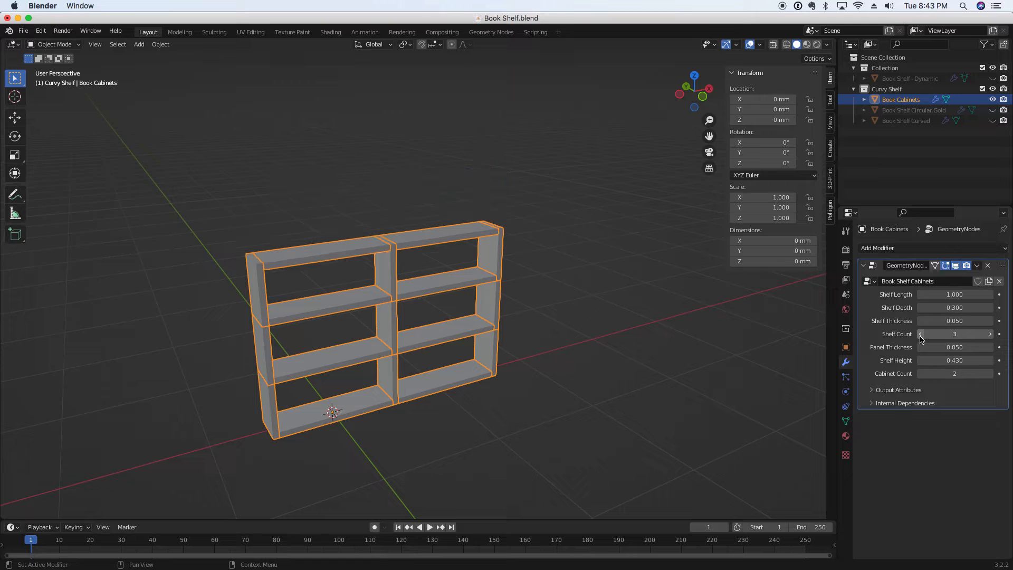
left_click(921, 335)
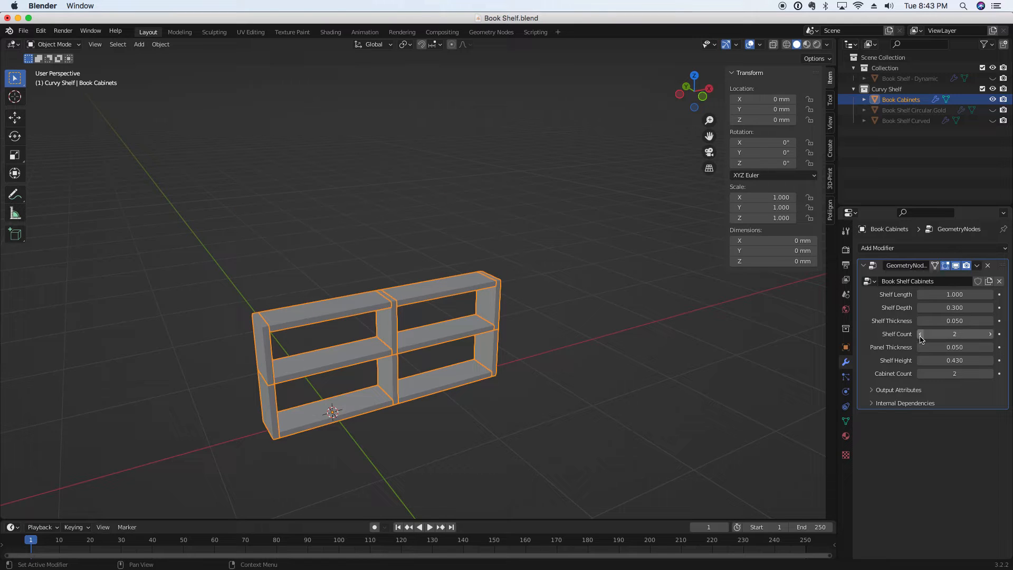
left_click(989, 334)
left_click(989, 334)
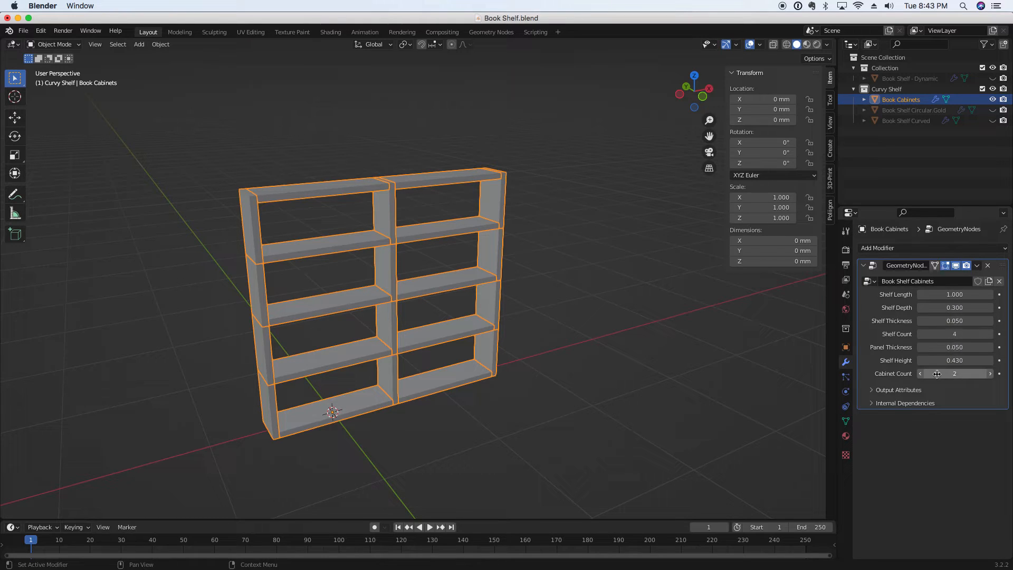
Hide Book Cabinets, show Book Shelf Circular.Gold in the viewport and select it
left_click(993, 99)
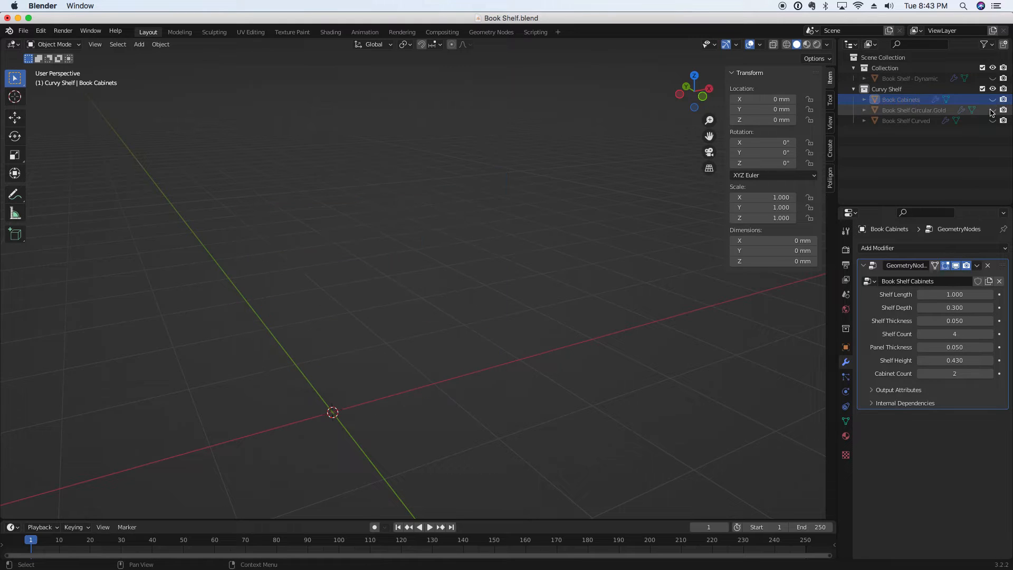
left_click(992, 110)
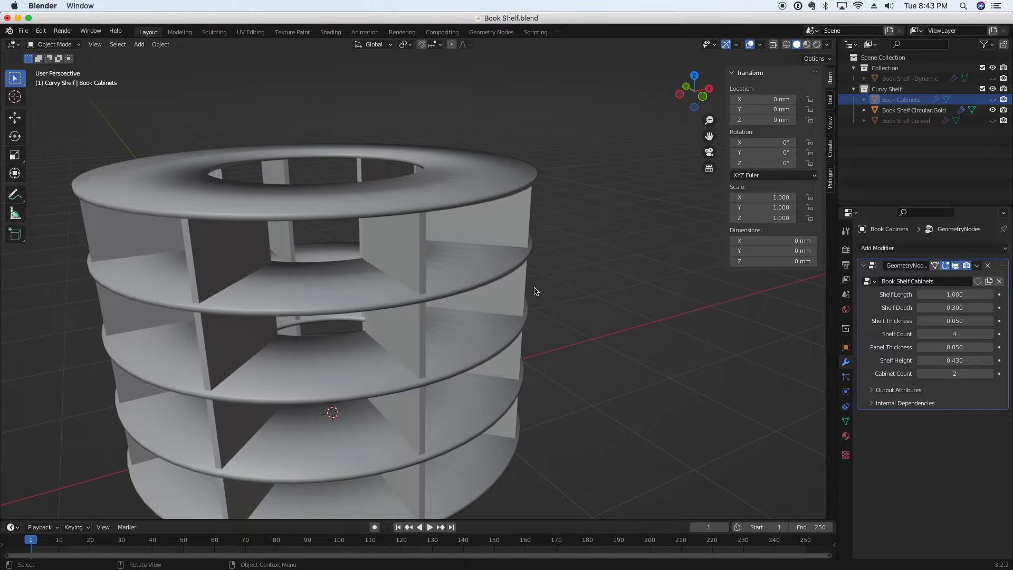
scroll(534, 291, "down", 2)
middle_click_drag(525, 299, 590, 256)
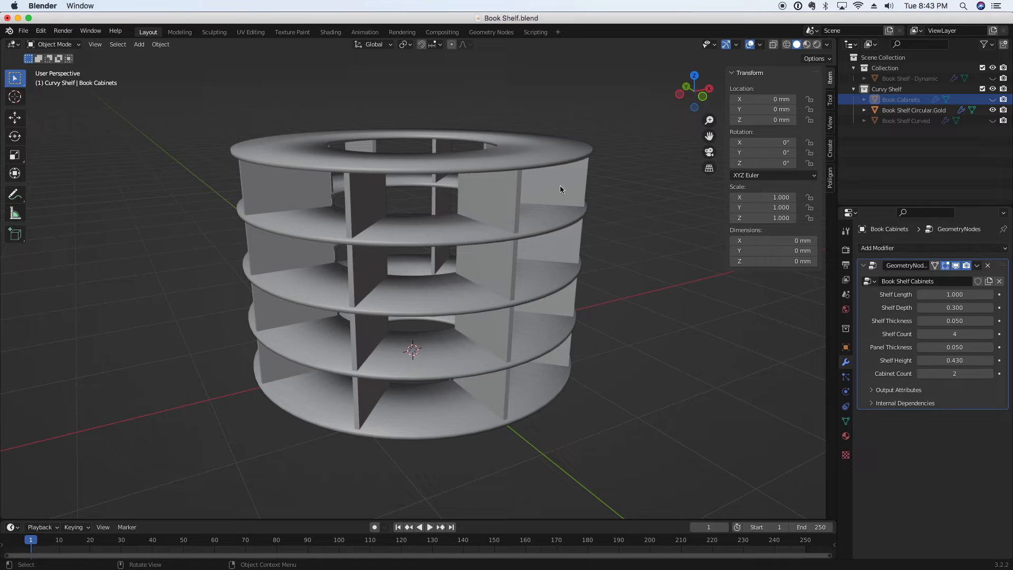
left_click(571, 172)
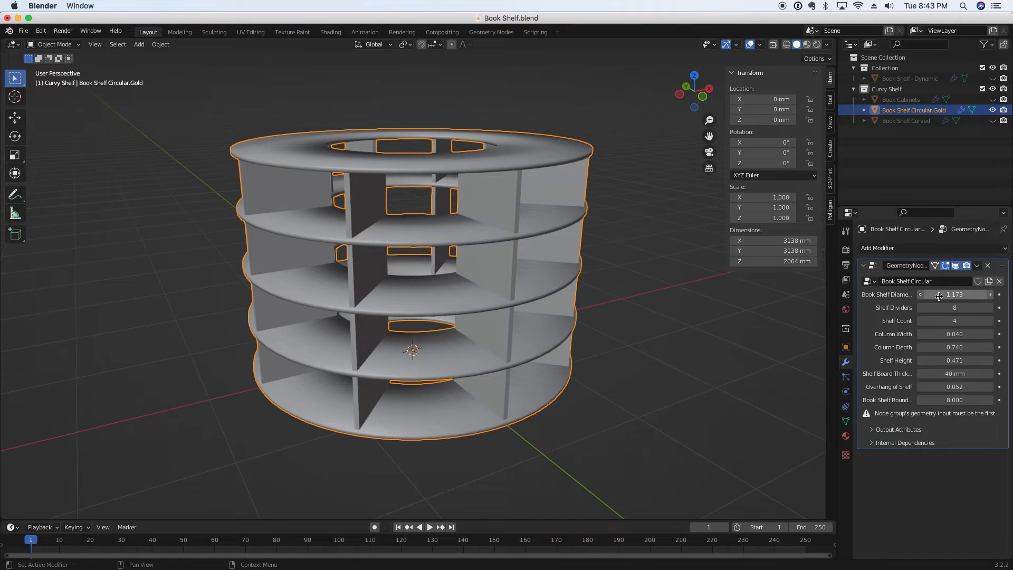
Set the circular shelf's diameter to 1.473, column width 0.120, column depth 0.770, shelf height 0.491, board thickness 70 mm and overhang 0.302
mouse_move(939, 296)
left_mouse_down()
mouse_move(999, 296)
mouse_move(955, 297)
left_mouse_up()
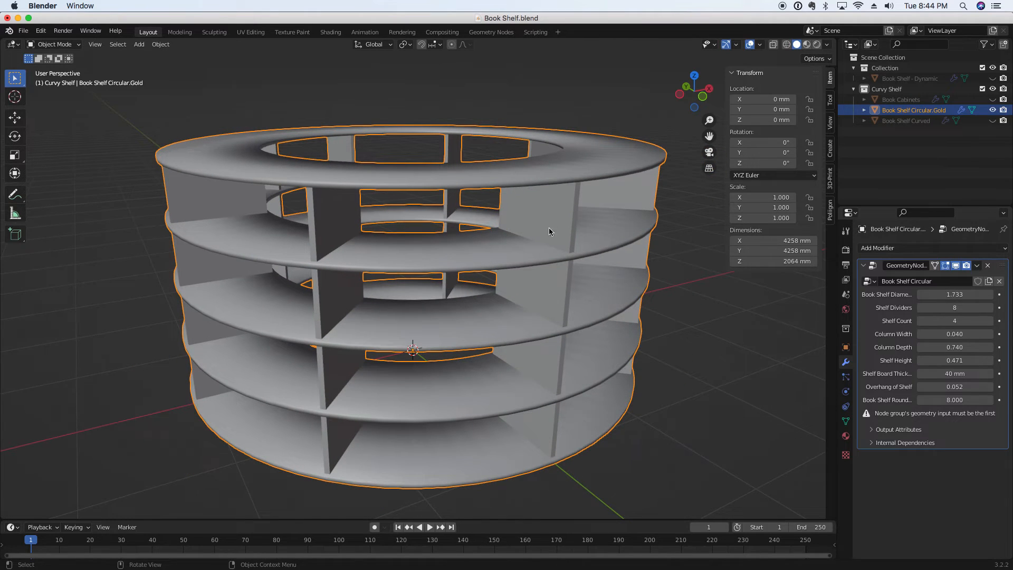
middle_click_drag(554, 246, 558, 244)
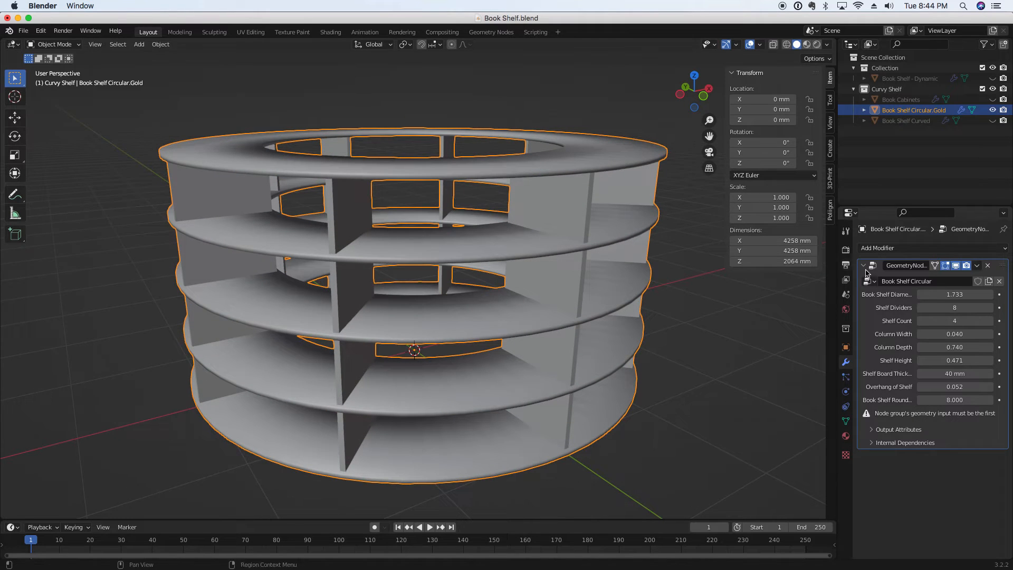
left_click_drag(942, 297, 944, 321)
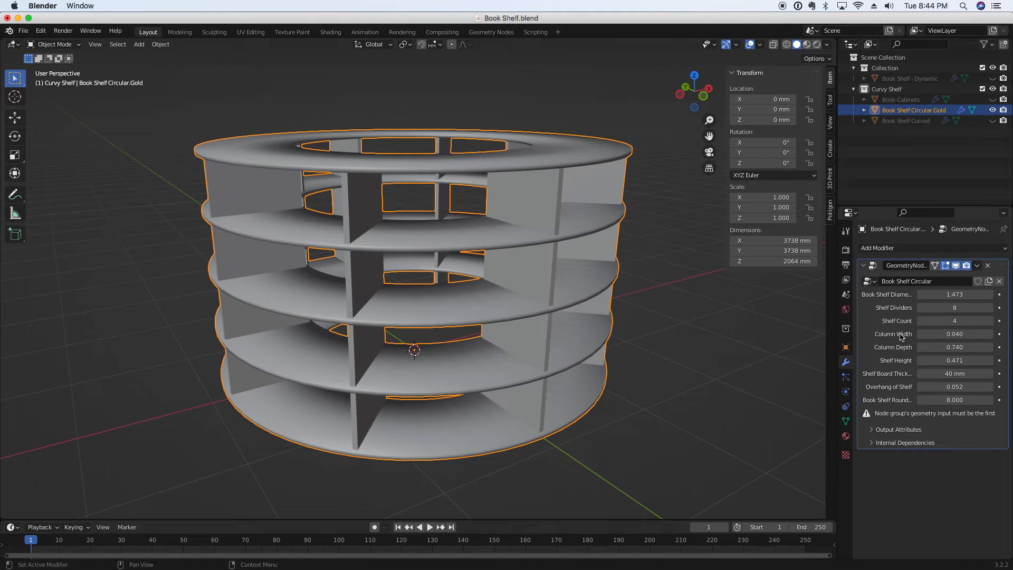
left_click_drag(937, 333, 975, 387)
mouse_move(955, 387)
left_mouse_down()
mouse_move(977, 387)
mouse_move(944, 387)
left_mouse_up()
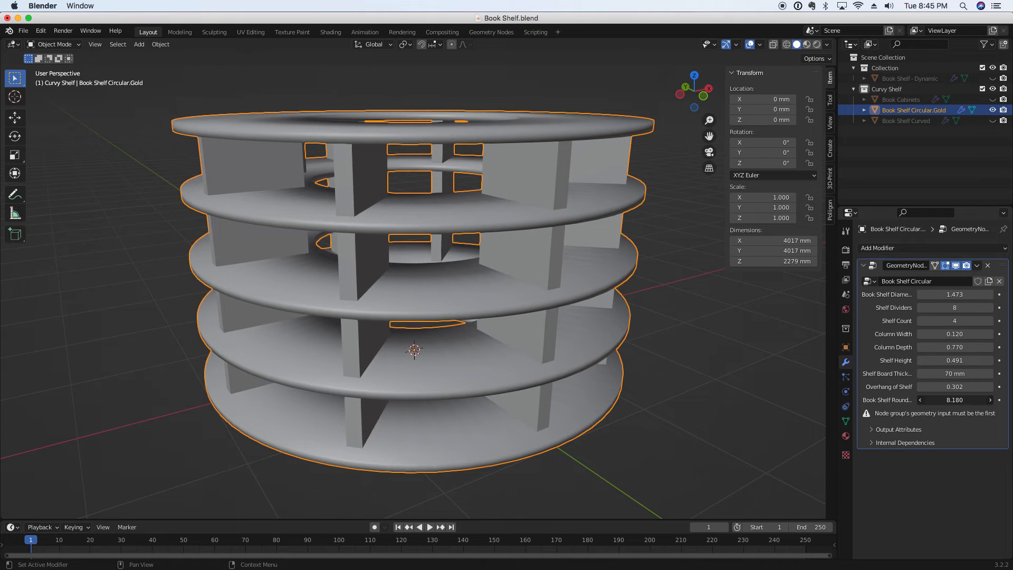
Lower the circular shelf's roundness to 1 and view the faceted boards from above
left_click_drag(955, 400, 942, 400)
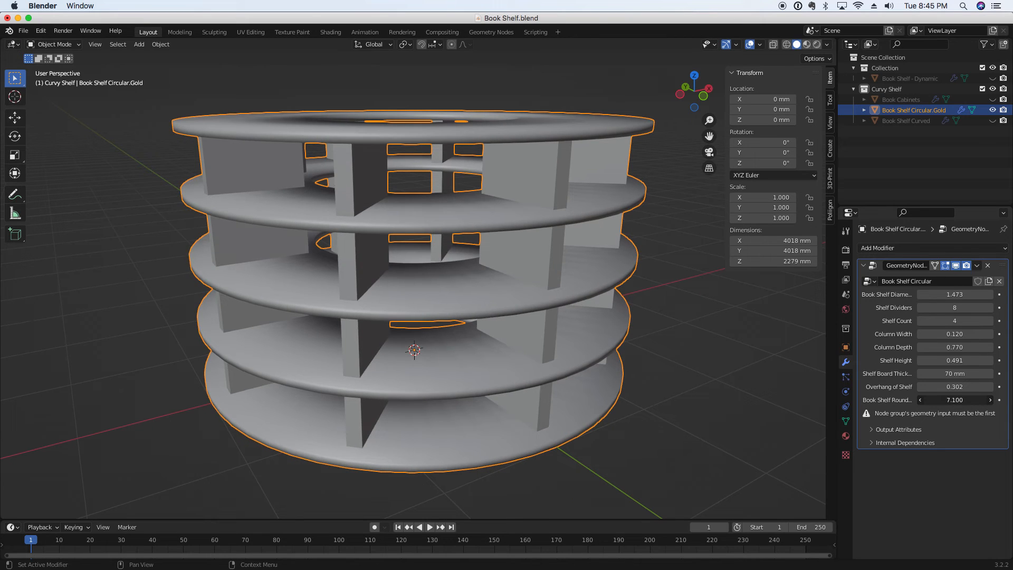
left_click(968, 401)
type("1")
key("Return")
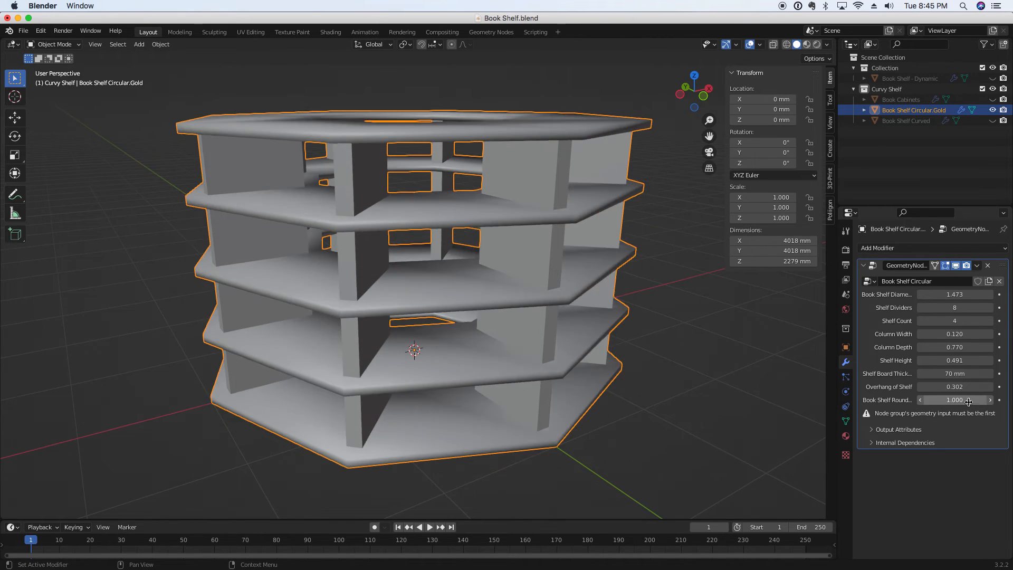
middle_click_drag(643, 346, 671, 355)
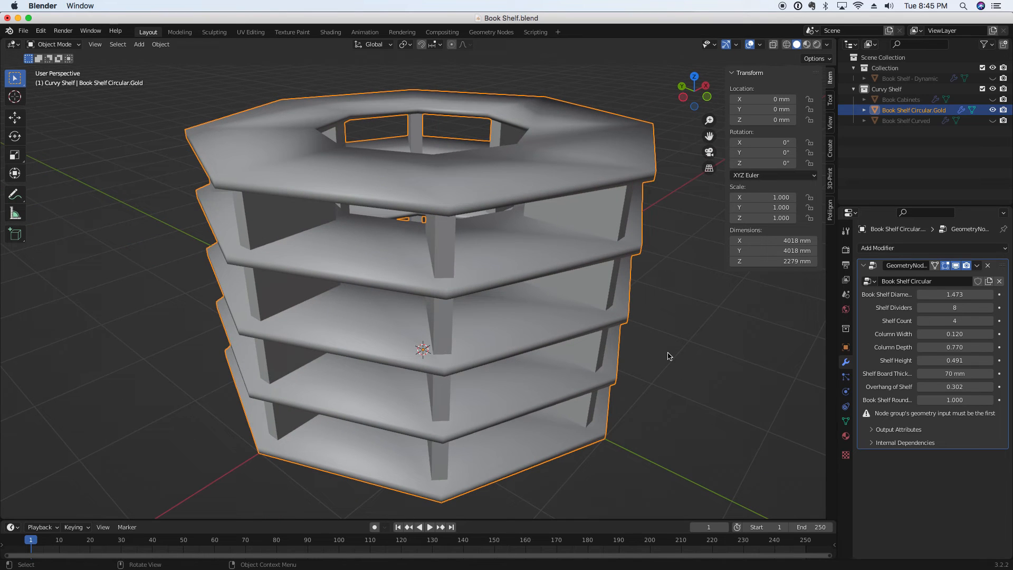
Set the circular shelf's roundness to 8
double_click(942, 399)
type("8")
key("Return")
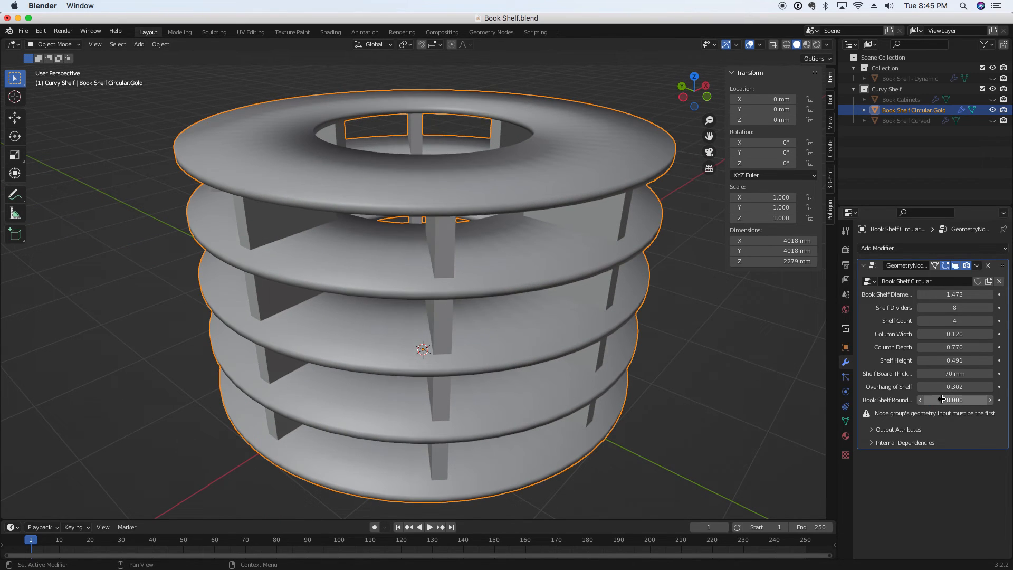
middle_click_drag(715, 373, 690, 369)
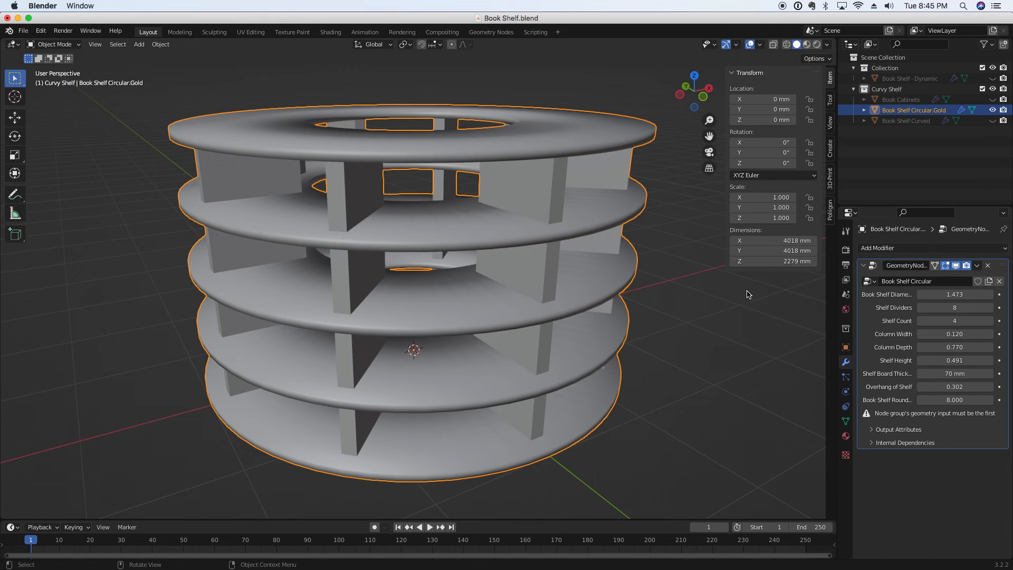
Apply the circular shelf's Geometry Nodes modifier and open its mesh in Edit Mode
left_click(977, 266)
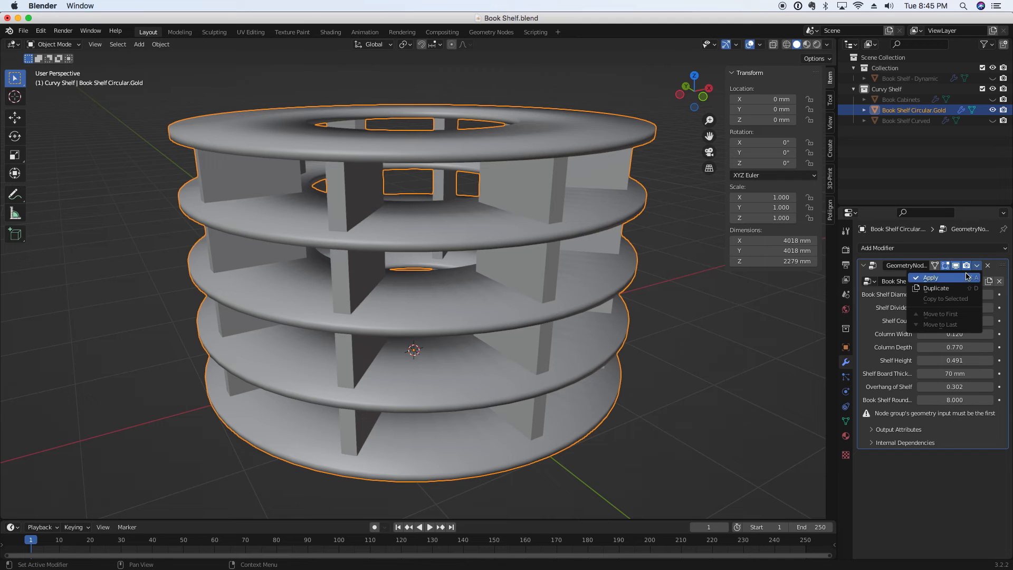
left_click(956, 278)
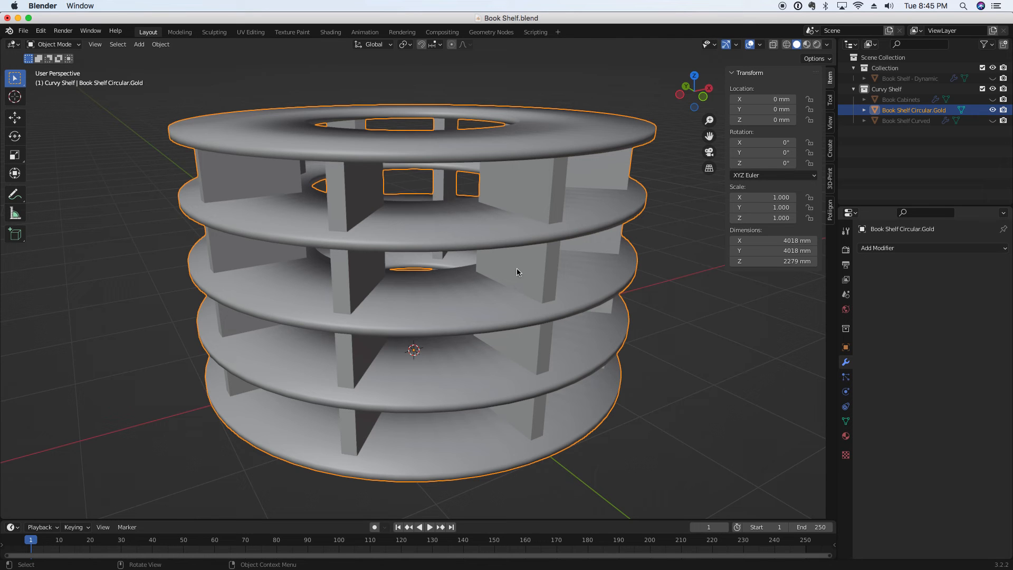
key("Tab")
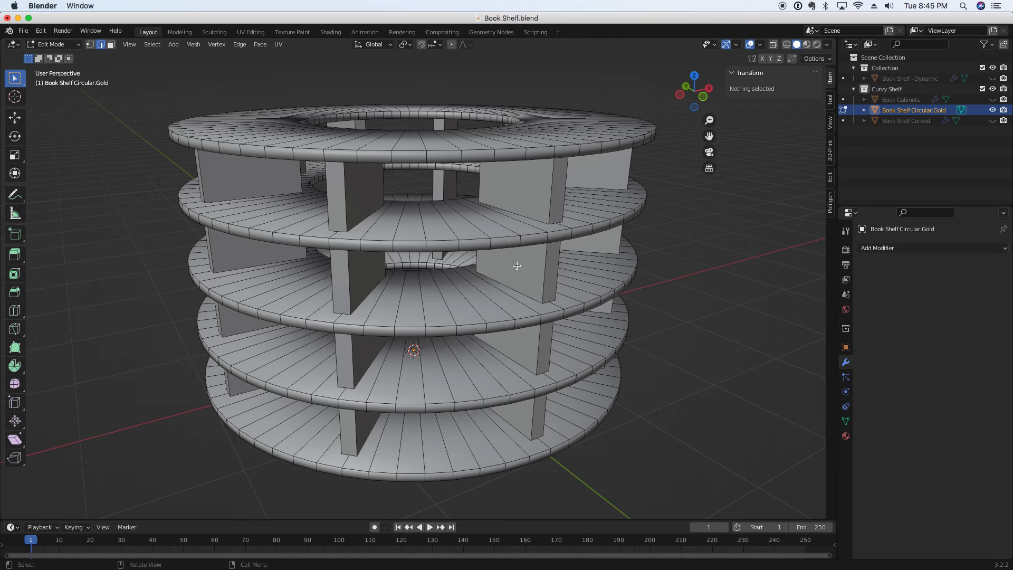
Select an edge on the top board's outer rim, switch to vertex selection and select a single rim vertex
right_click(549, 152)
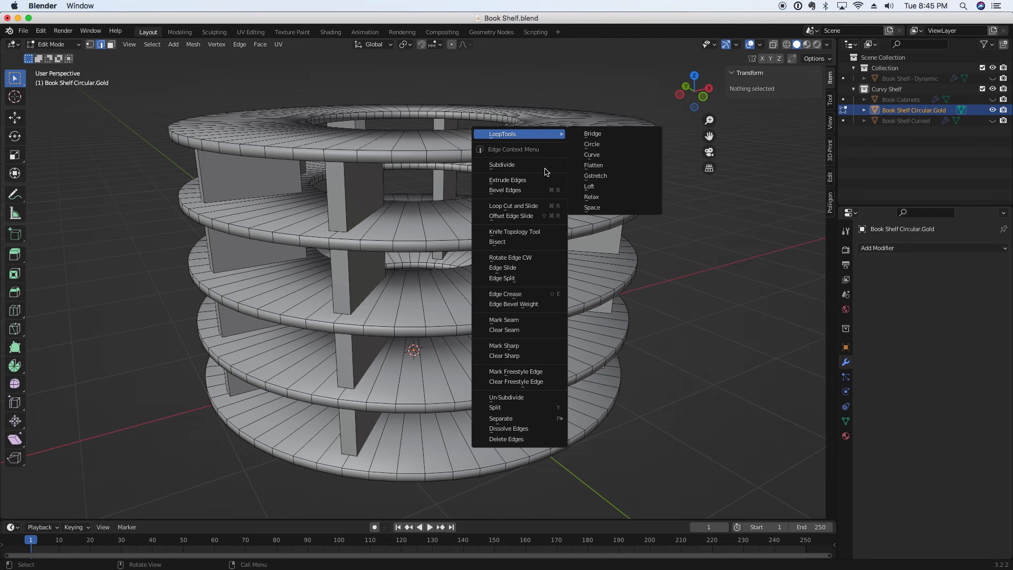
key("Escape")
left_click(550, 155)
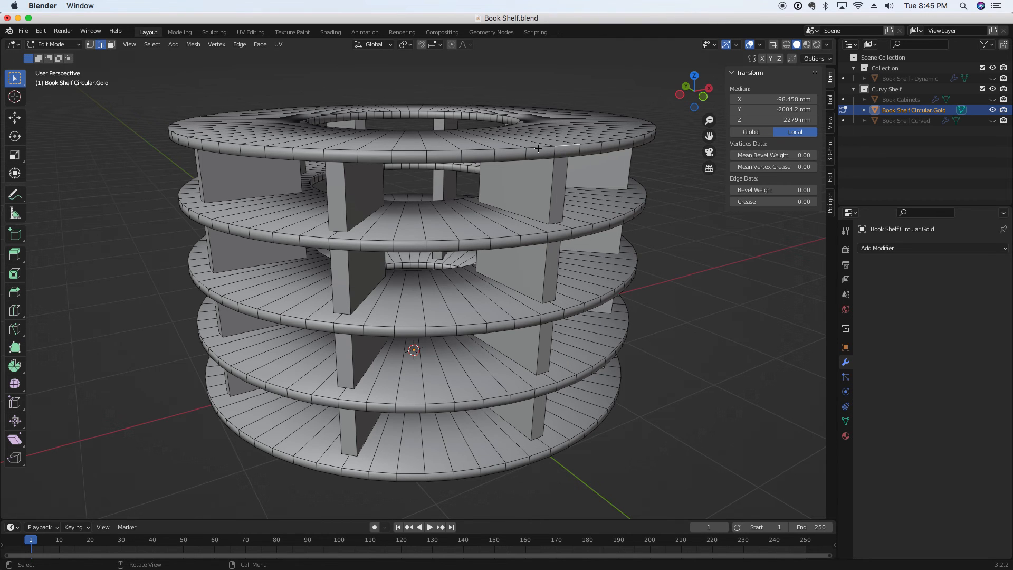
left_click(90, 44)
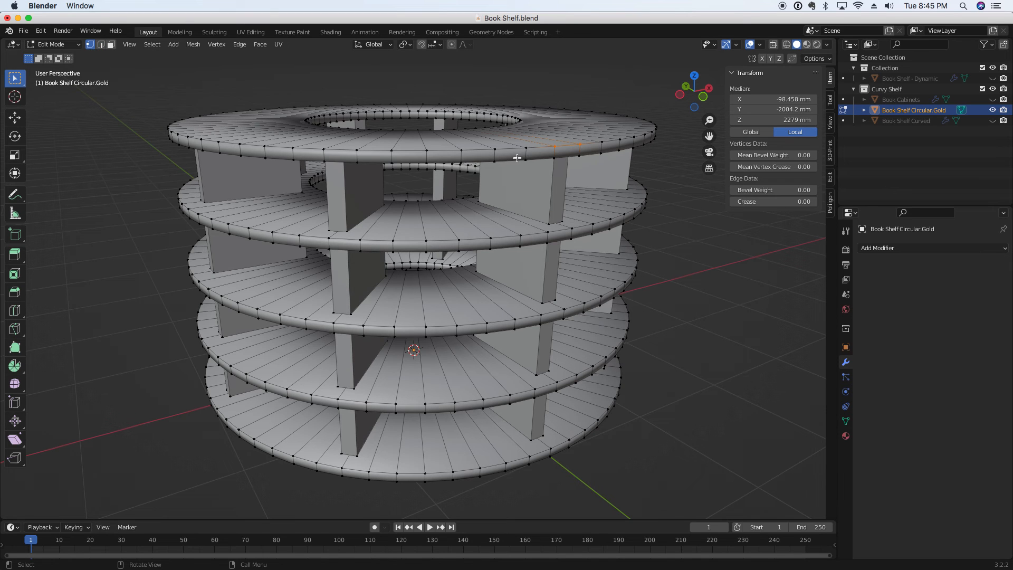
left_click(566, 152)
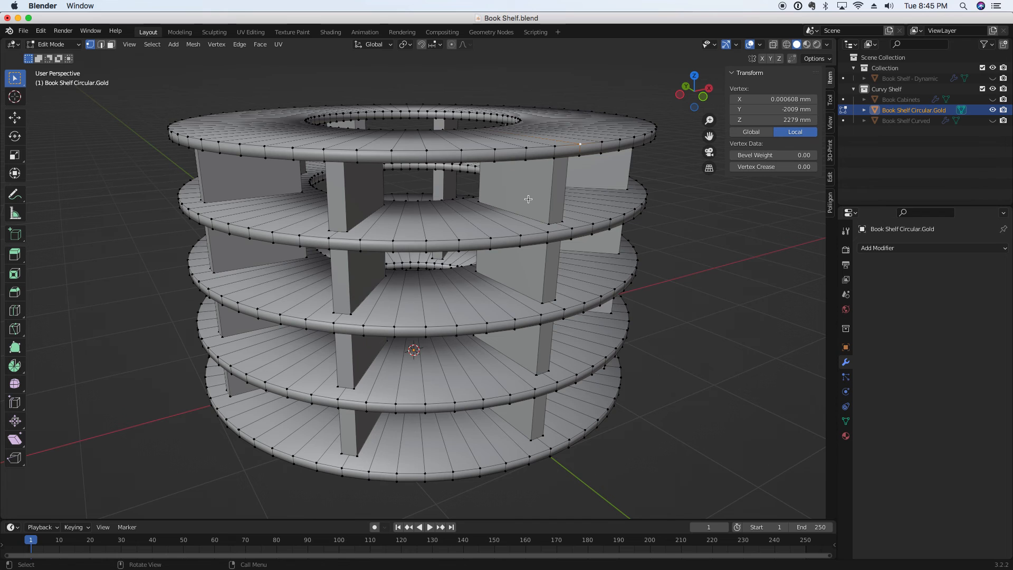
Inspect the applied mesh of the circular shelf by switching between Object Mode and Edit Mode
key("Tab")
scroll(514, 199, "down", 2)
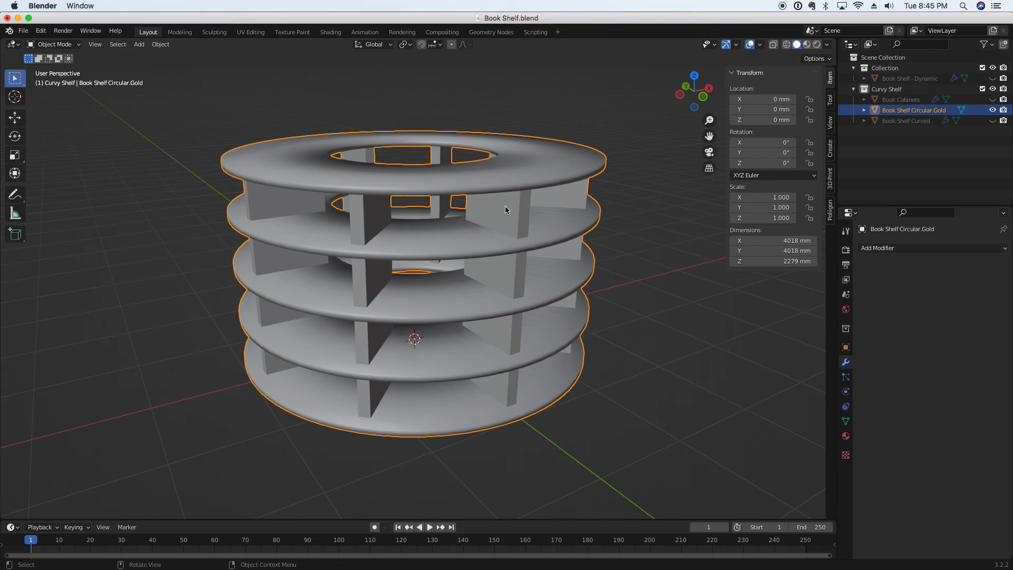
middle_click_drag(484, 229, 525, 239)
key("Tab")
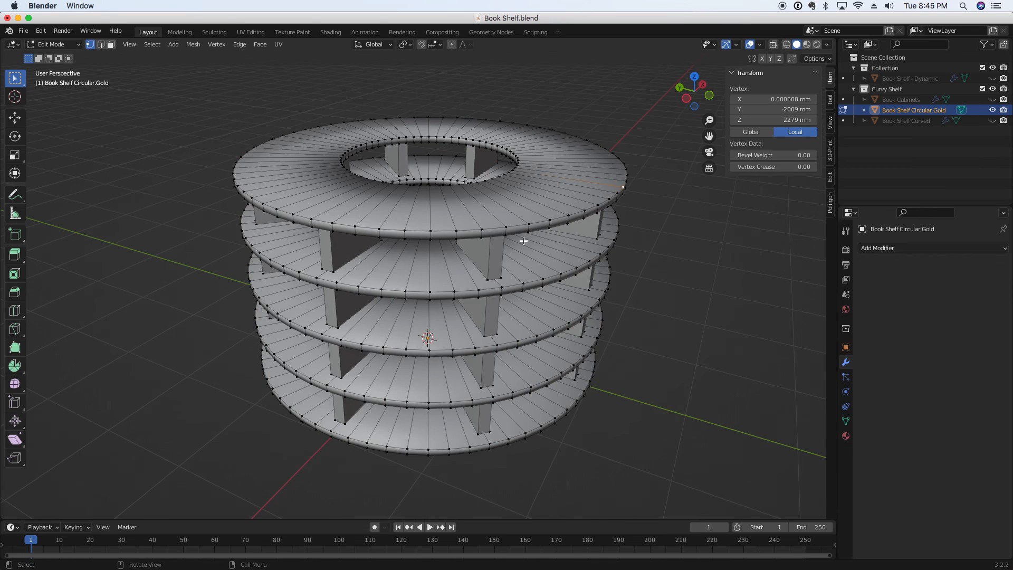
key("Tab")
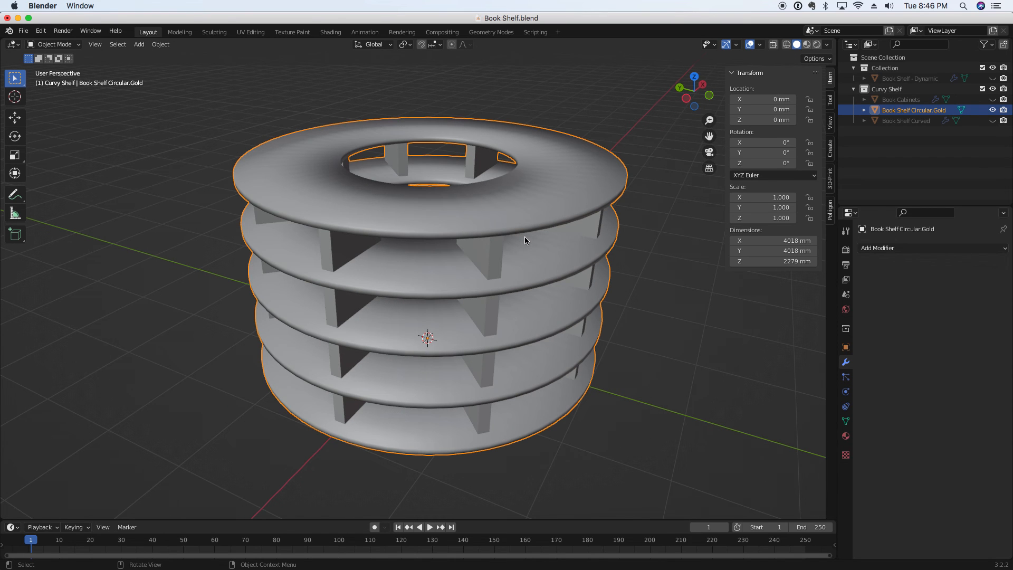
Undo the mesh selections and the modifier application on the circular shelf
key("Tab")
key("Tab")
key("Tab")
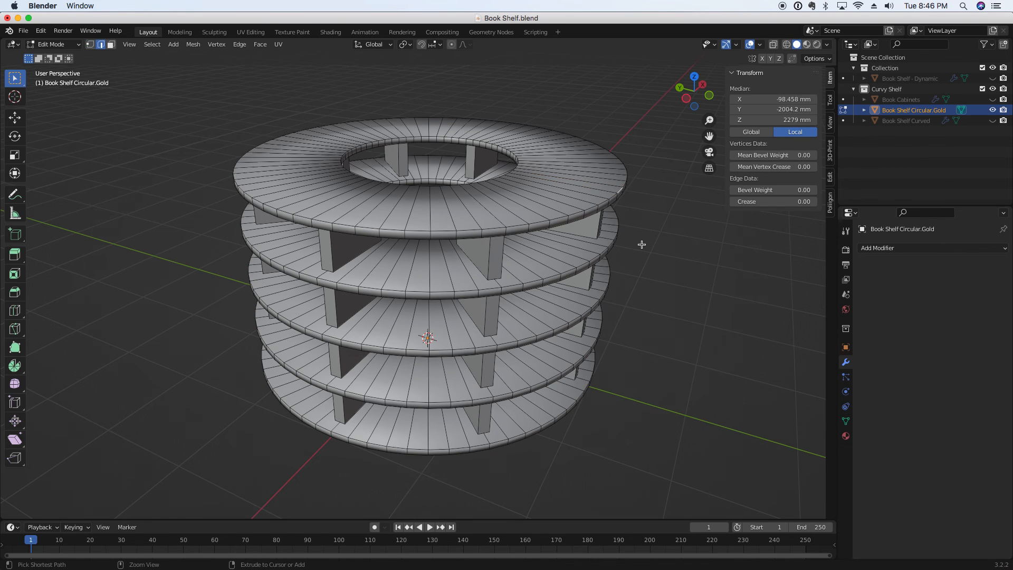
key("Tab")
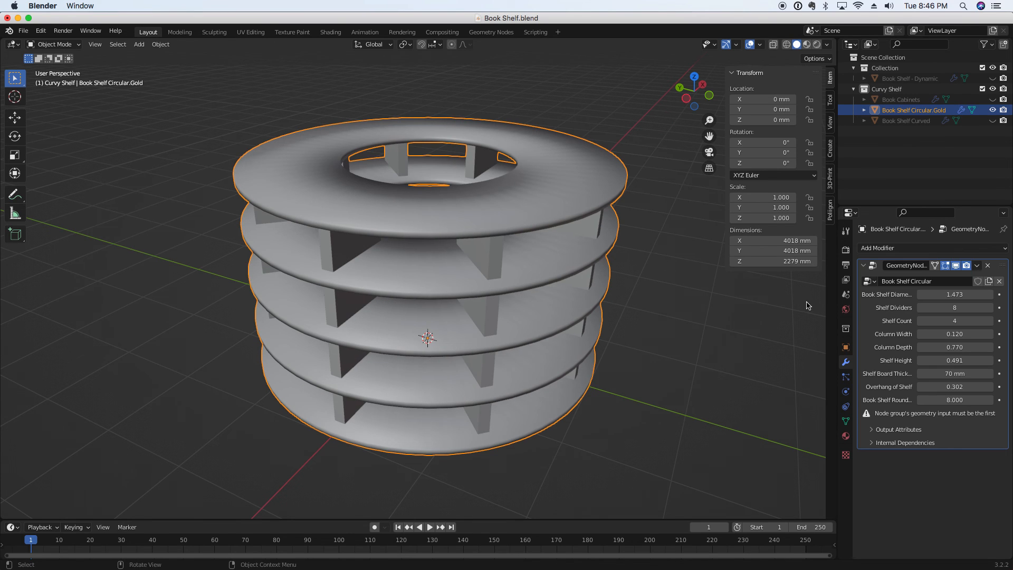